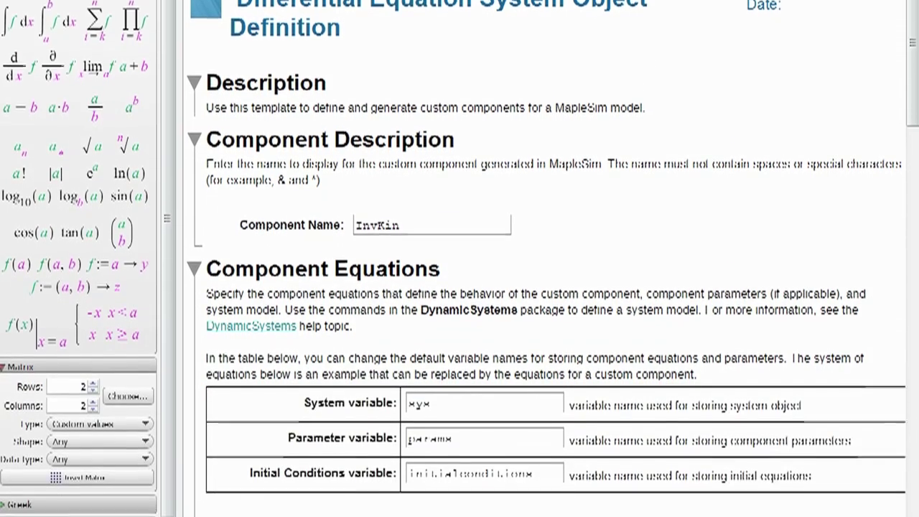
# Step: Paste the component equations into the eq list and generate the InvKin MapleSim component
pyautogui.scroll(-1, 273, 470)
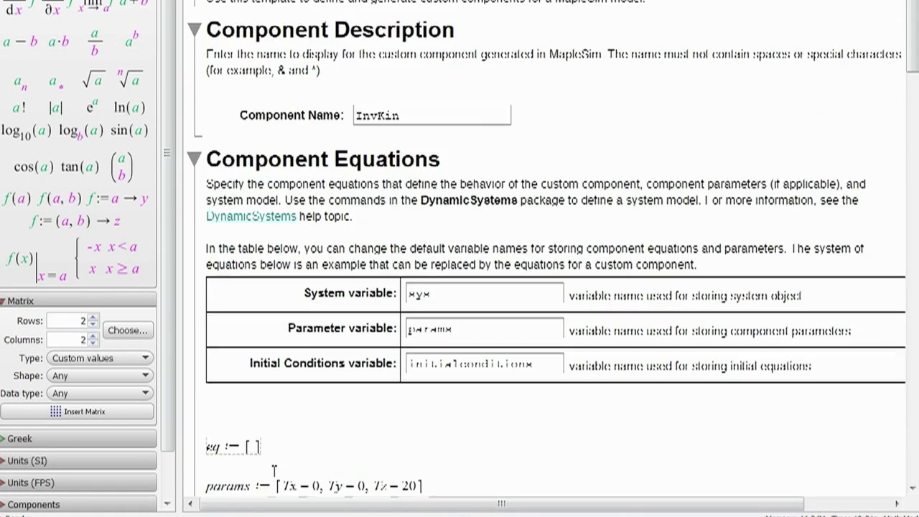
pyautogui.hotkey('ctrl', 'v')
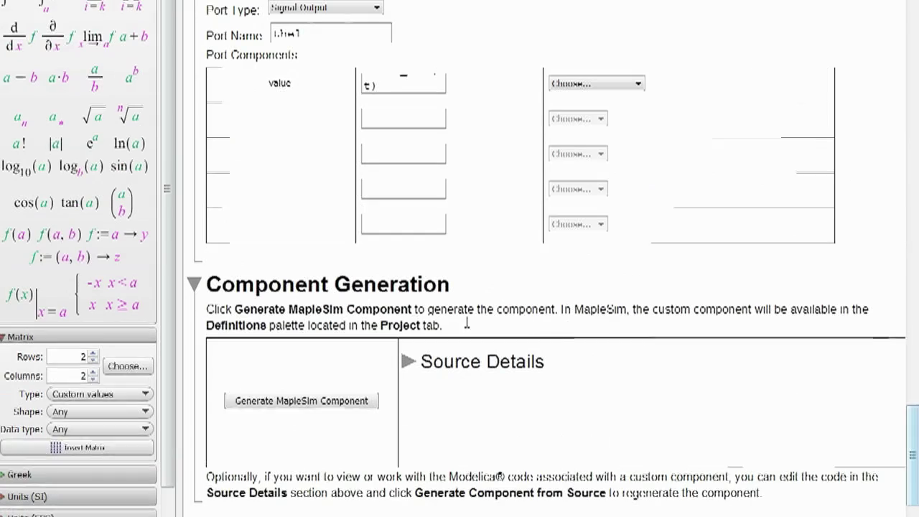
pyautogui.click(313, 409)
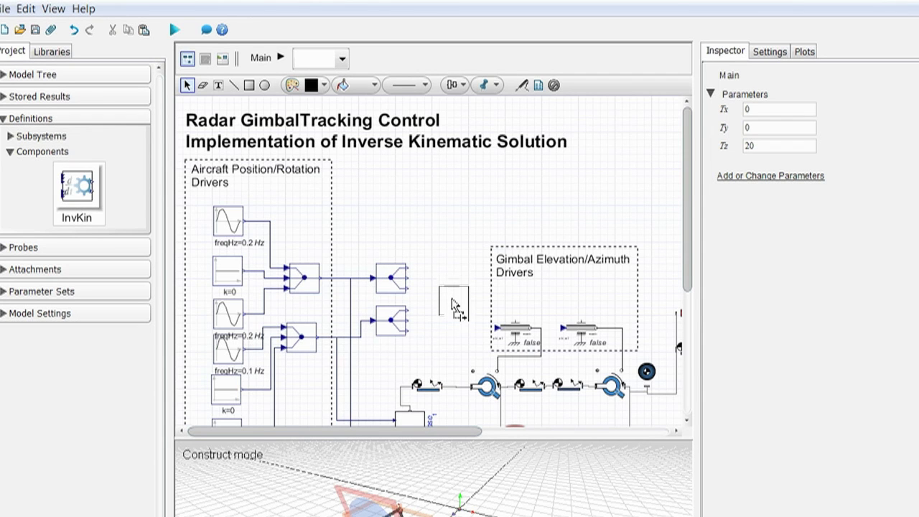
# Step: Place the InvKin custom component onto the radar gimbal diagram
pyautogui.moveTo(446, 302); pyautogui.dragTo(446, 300)
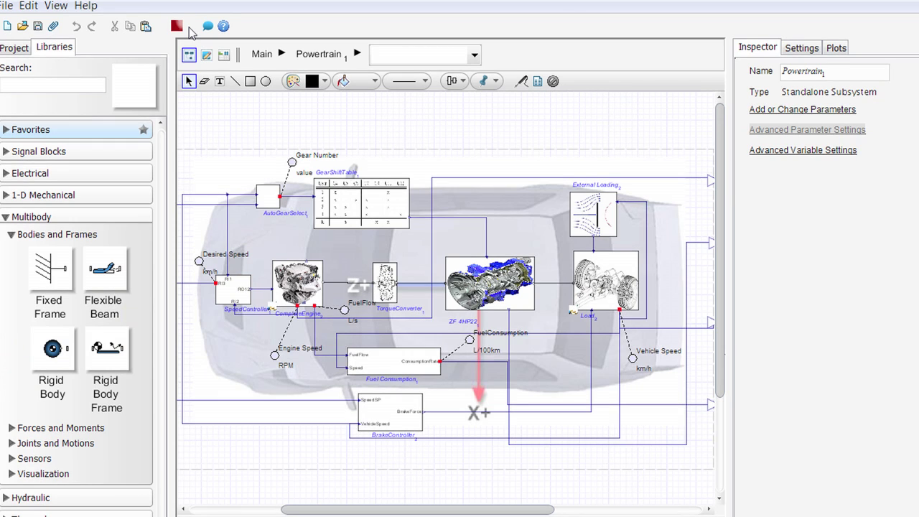
# Step: Simulate the vehicle model and attach a Simulink Component Block Generation worksheet
pyautogui.click(176, 27)
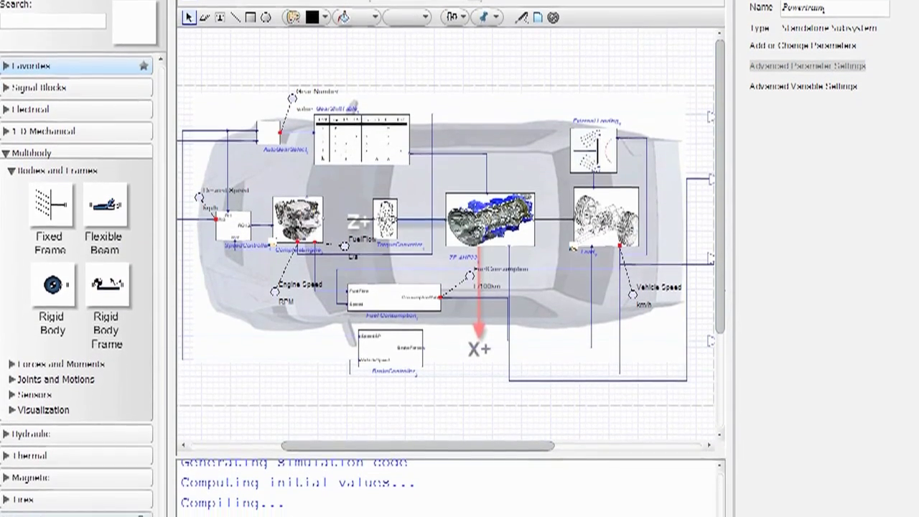
pyautogui.moveTo(569, 218); pyautogui.dragTo(577, 276)
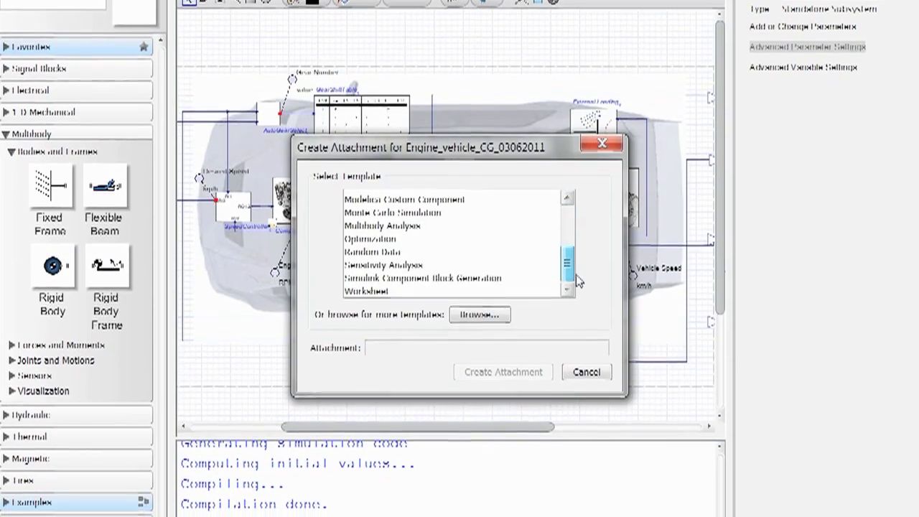
pyautogui.click(460, 291)
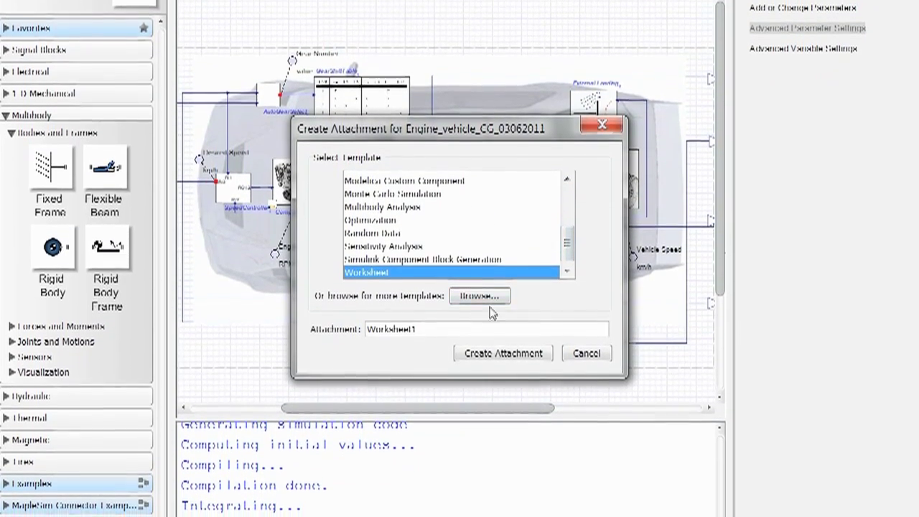
pyautogui.click(527, 352)
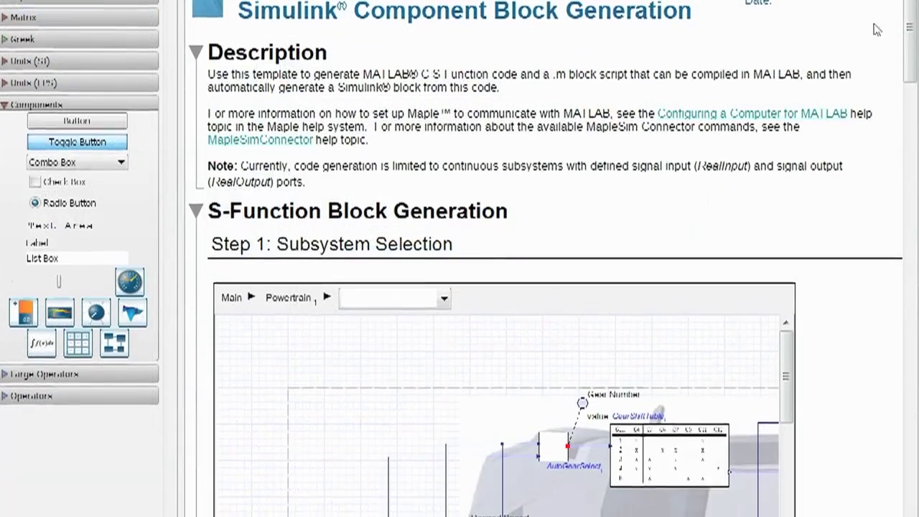
# Step: Generate and compile the Powertrain1 S-function from Step 4 of the template
pyautogui.scroll(-5, 897, 34)
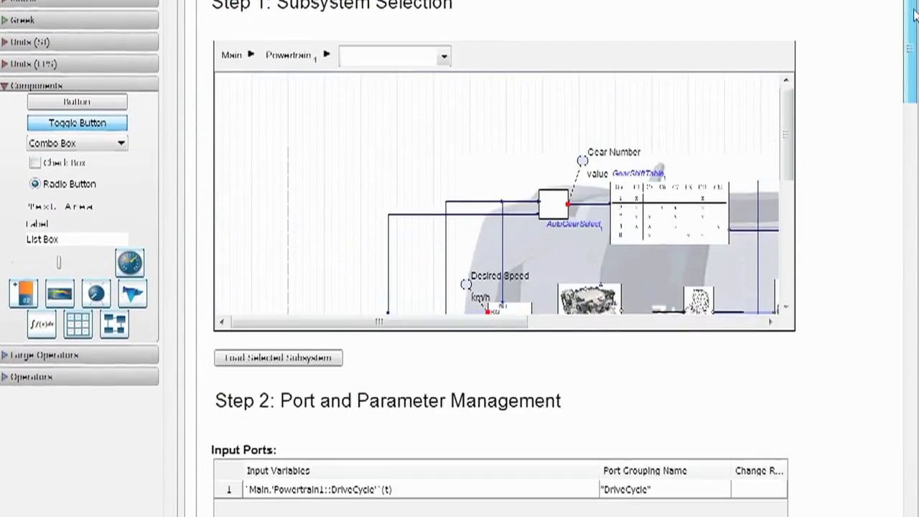
pyautogui.scroll(-9, 913, 14)
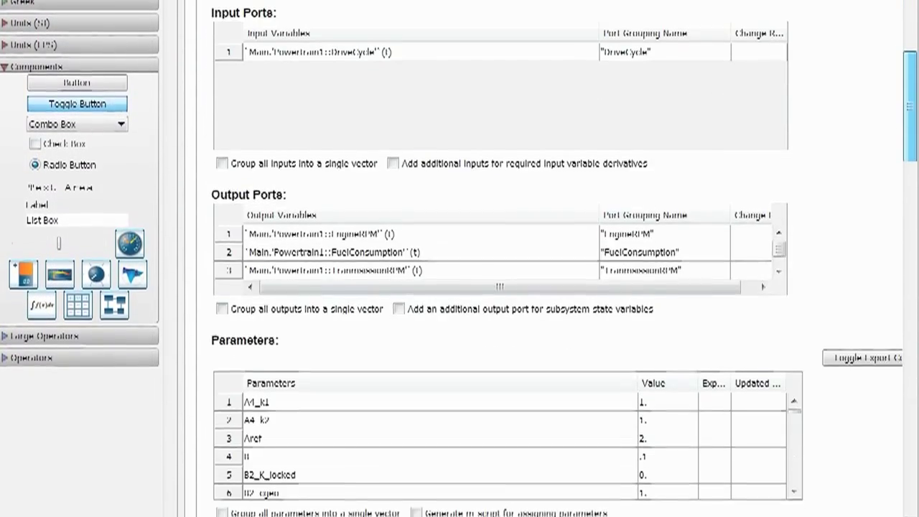
pyautogui.scroll(-6, 560, 287)
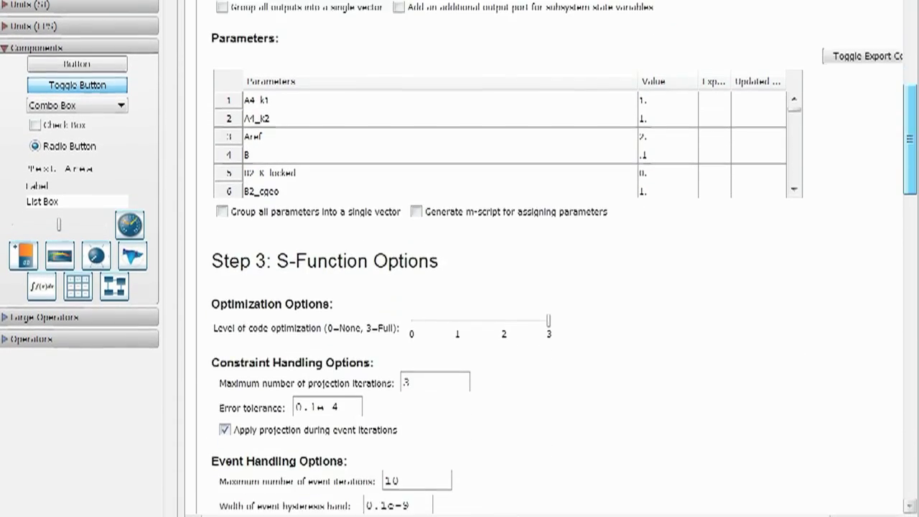
pyautogui.scroll(-3, 560, 287)
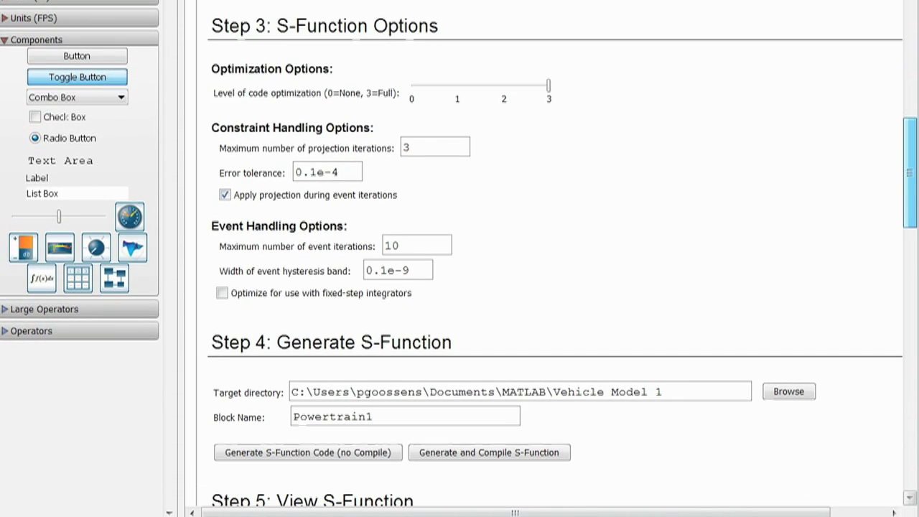
pyautogui.click(477, 454)
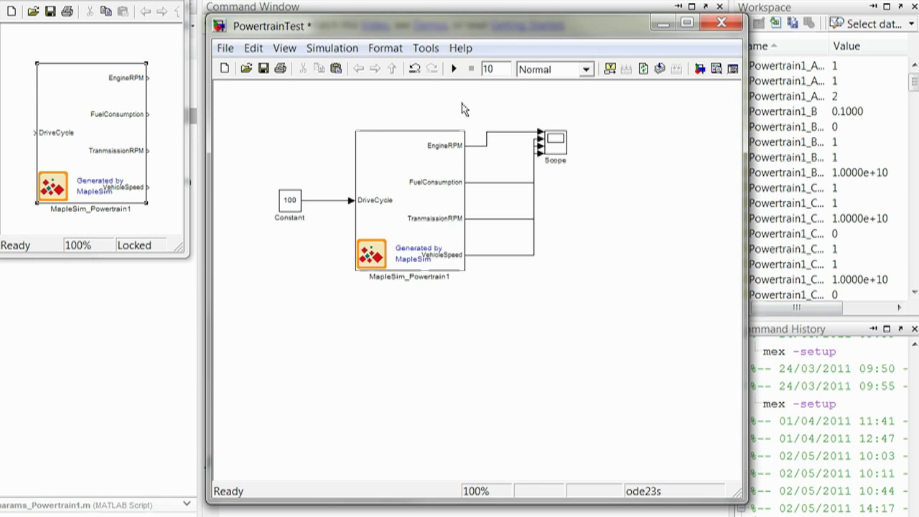
# Step: Run PowertrainTest and view its Scope, then attach an Equations extraction worksheet to Pendulum
pyautogui.click(453, 72)
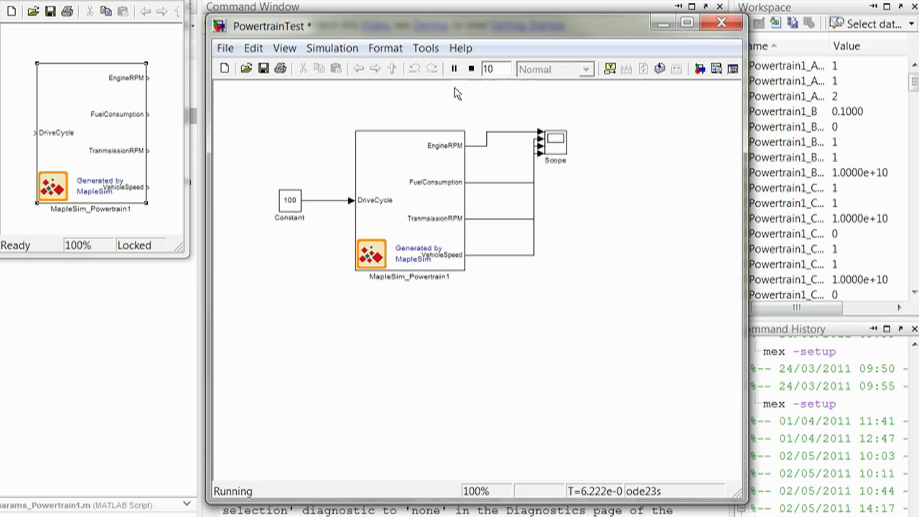
pyautogui.doubleClick(560, 146)
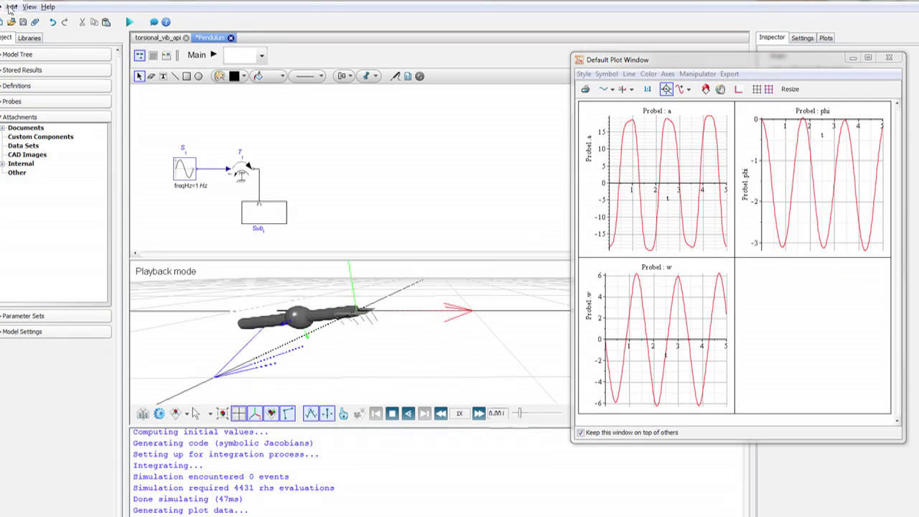
pyautogui.click(34, 23)
pyautogui.click(383, 261)
pyautogui.click(434, 404)
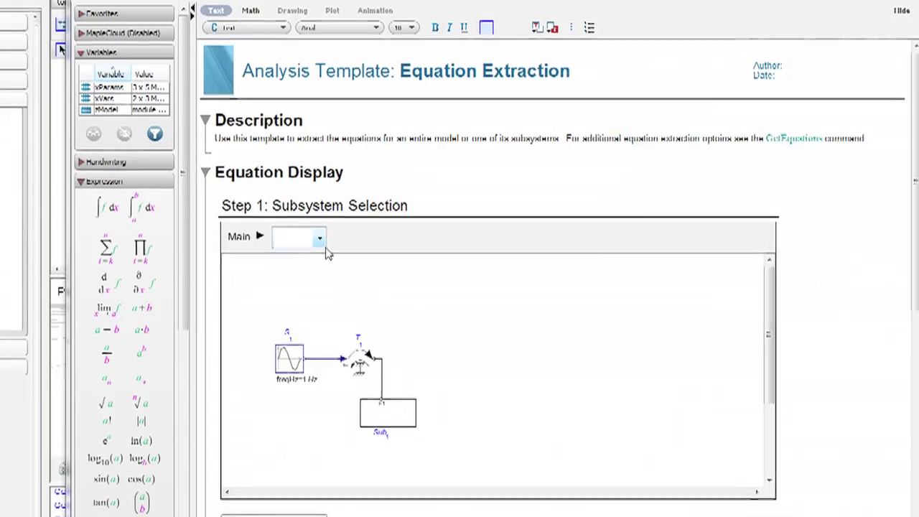
# Step: Load the Sub1 subsystem into the Equation Extraction template
pyautogui.click(320, 242)
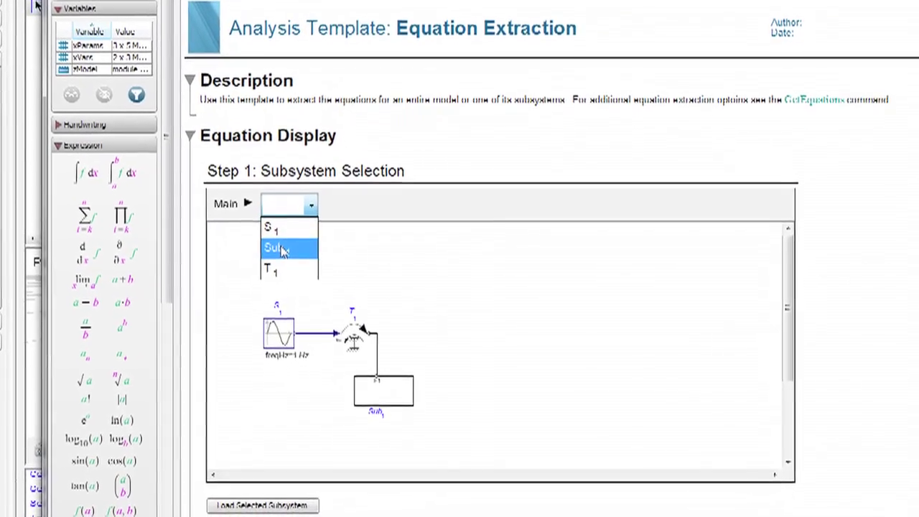
pyautogui.click(282, 249)
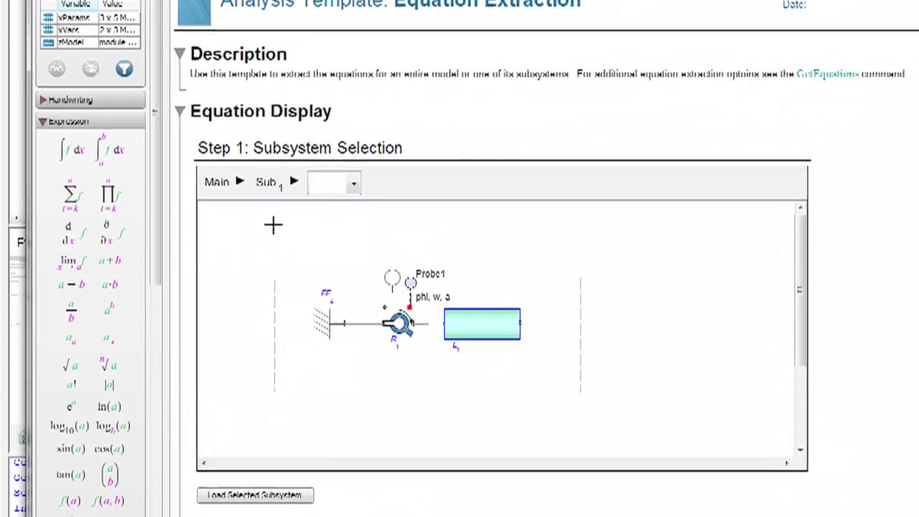
pyautogui.click(270, 486)
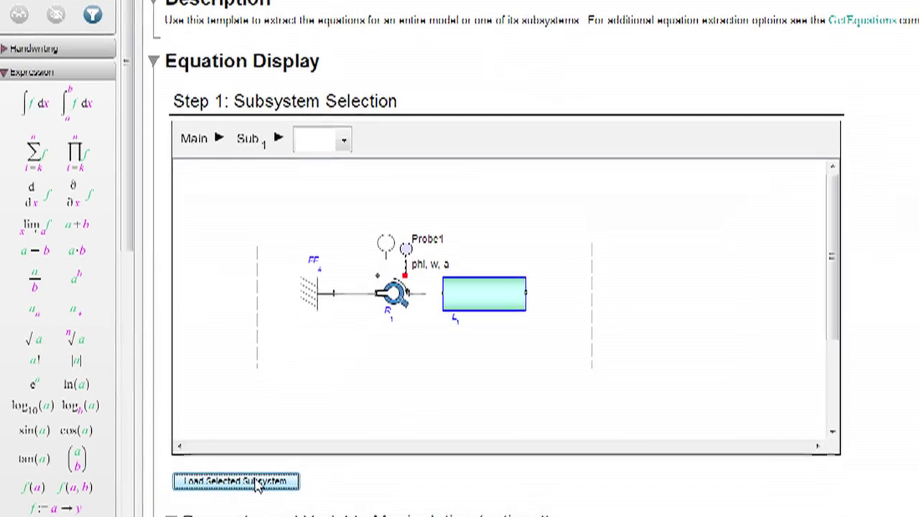
# Step: Enable Simplify returned equations and reassign the extracted equations
pyautogui.scroll(-6, 459, 287)
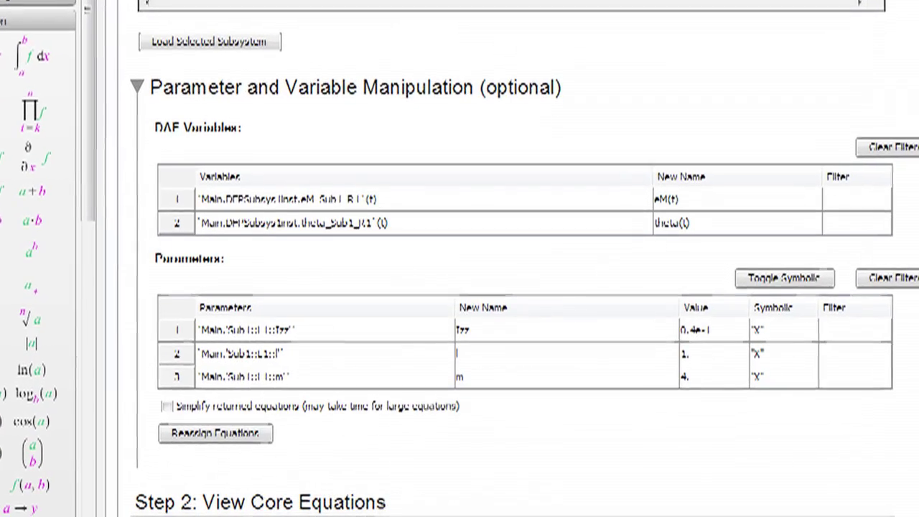
pyautogui.click(152, 401)
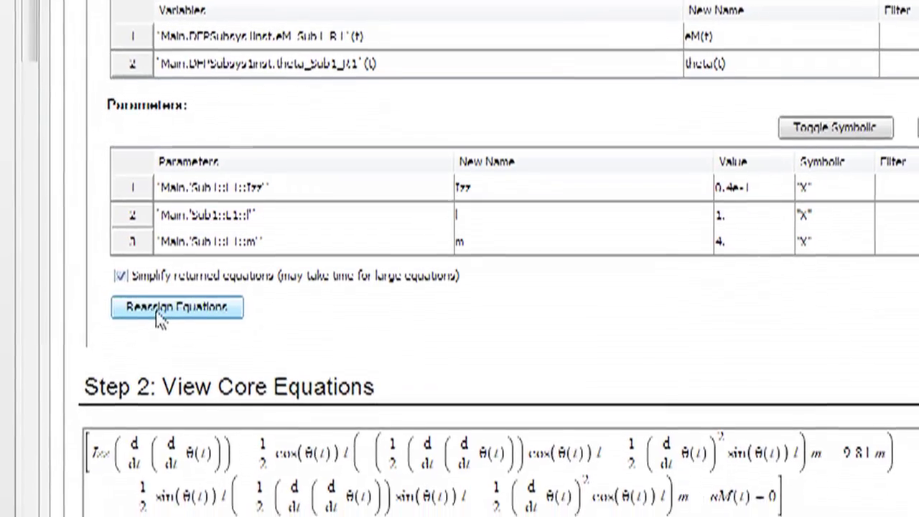
pyautogui.click(159, 314)
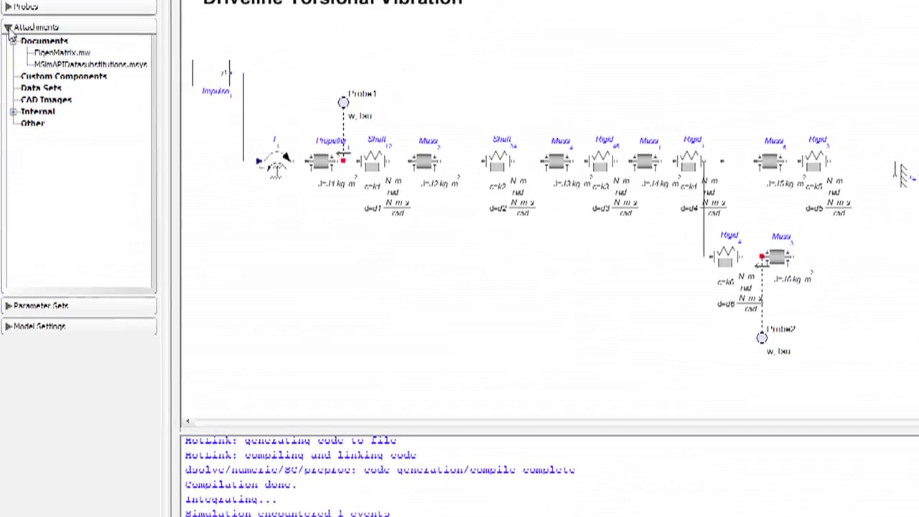
# Step: Open the attached EigenMatrix.mw worksheet and scroll to its Sensitivity Analysis section
pyautogui.click(71, 37)
pyautogui.doubleClick(71, 38)
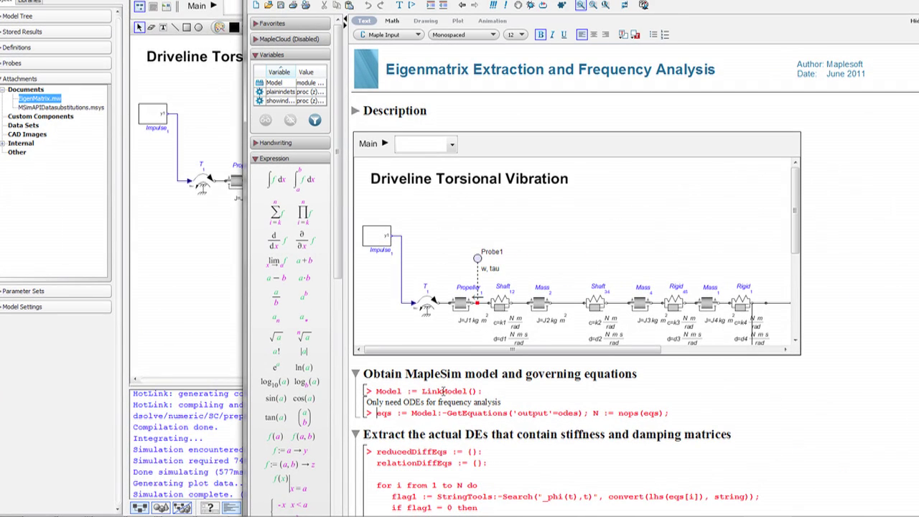
pyautogui.scroll(-15, 441, 390)
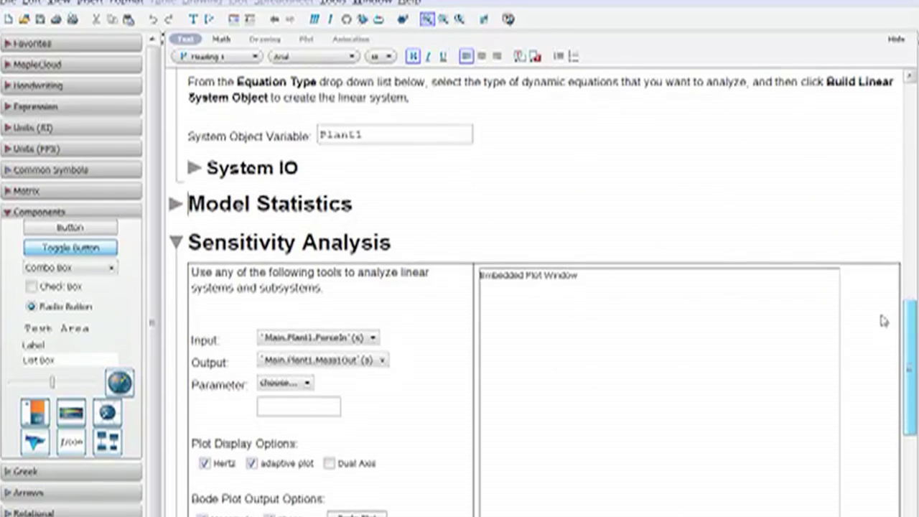
pyautogui.scroll(-6, 882, 309)
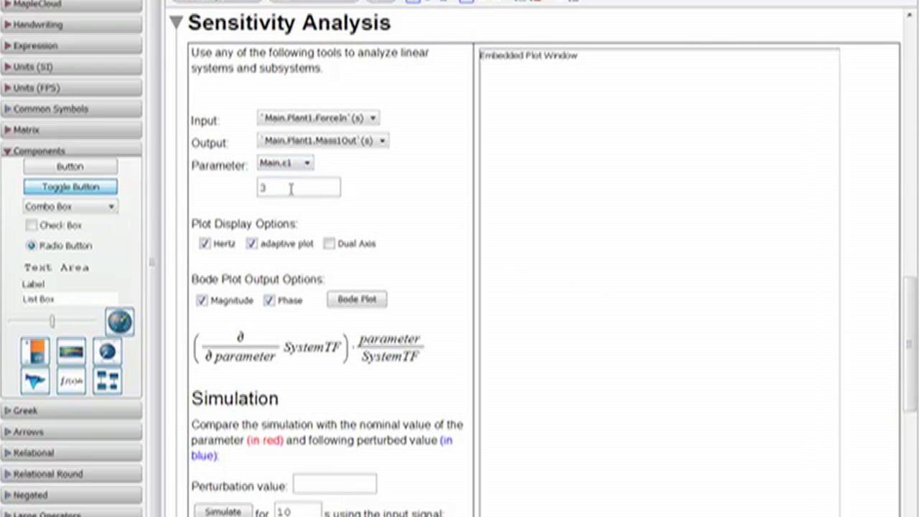
# Step: Draw the Bode plots, then simulate Main.c1 responses with a perturbation value of 15
pyautogui.click(377, 303)
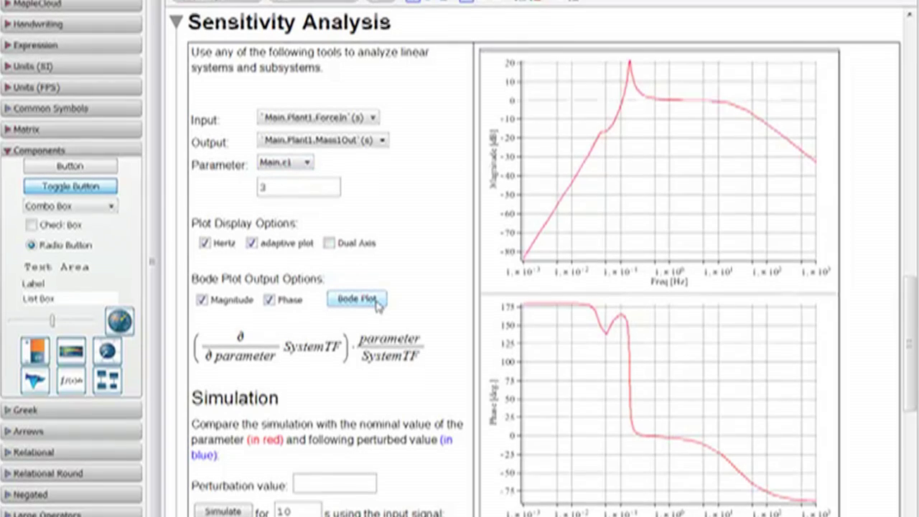
pyautogui.write('15')
pyautogui.scroll(-1, 301, 481)
pyautogui.click(224, 489)
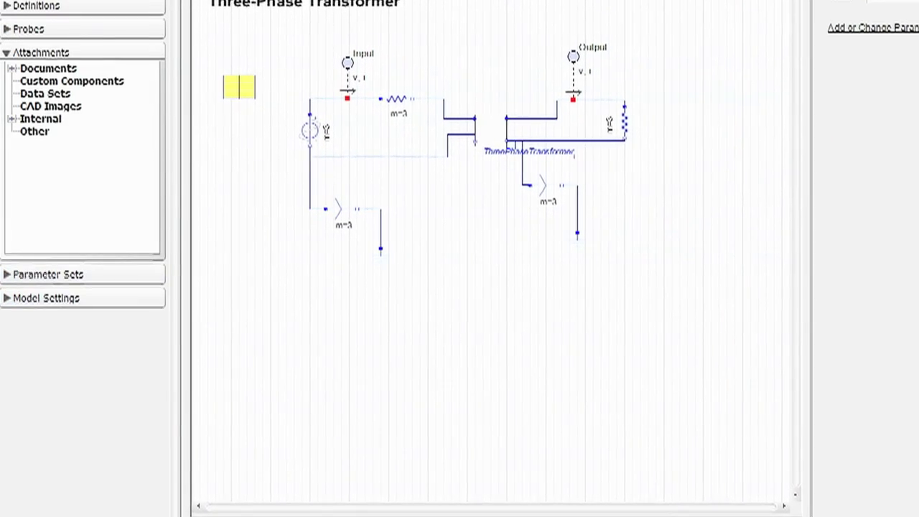
# Step: Open the transformer's attached analysis worksheet and scroll to the simulation waveforms and FFT spectrum
pyautogui.doubleClick(54, 63)
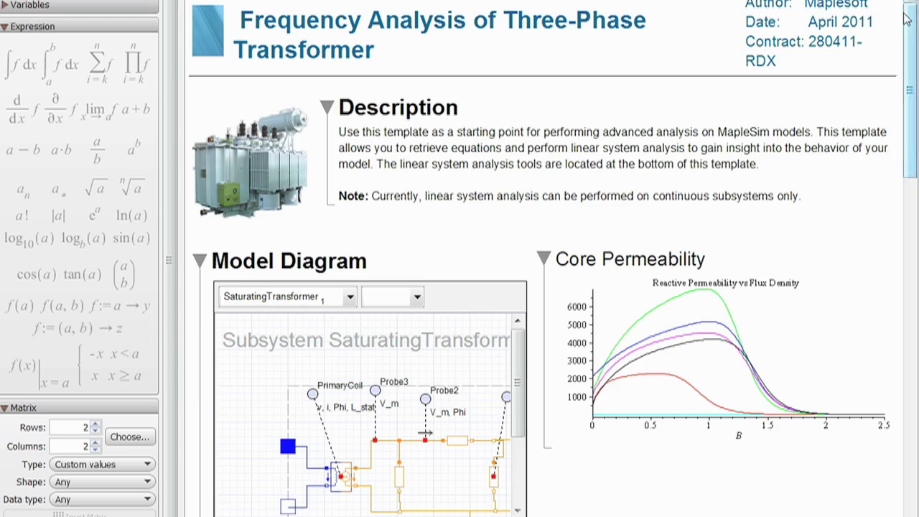
pyautogui.scroll(-10, 906, 19)
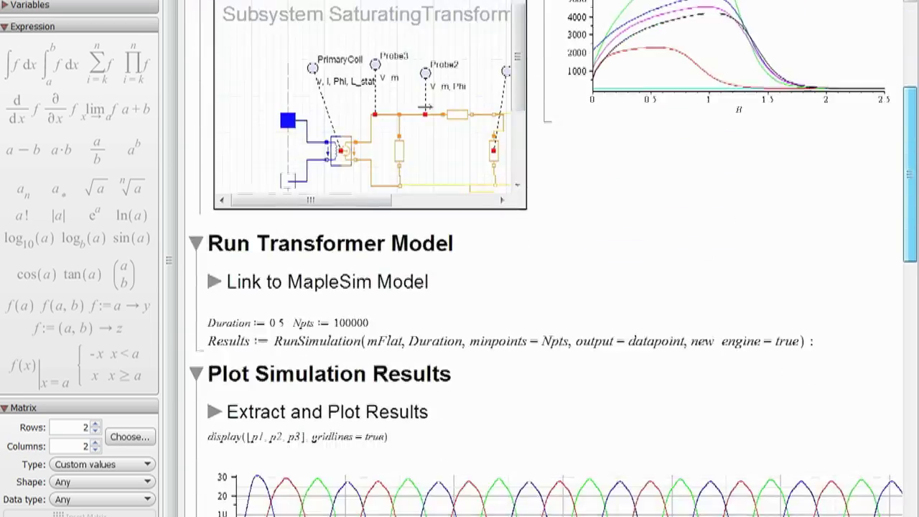
pyautogui.scroll(-9, 553, 258)
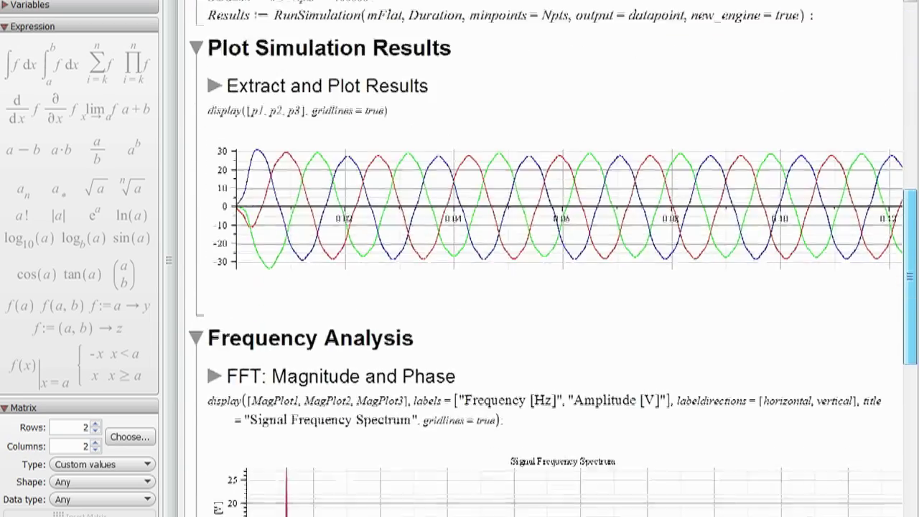